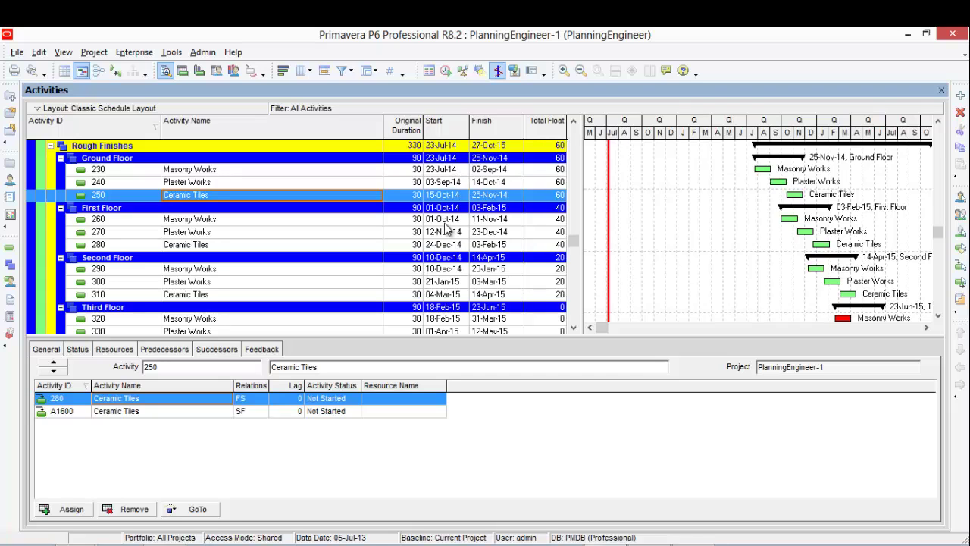
Schedule the project with the log written to SCHEDLOG.TXT, then open that log file
click(446, 72)
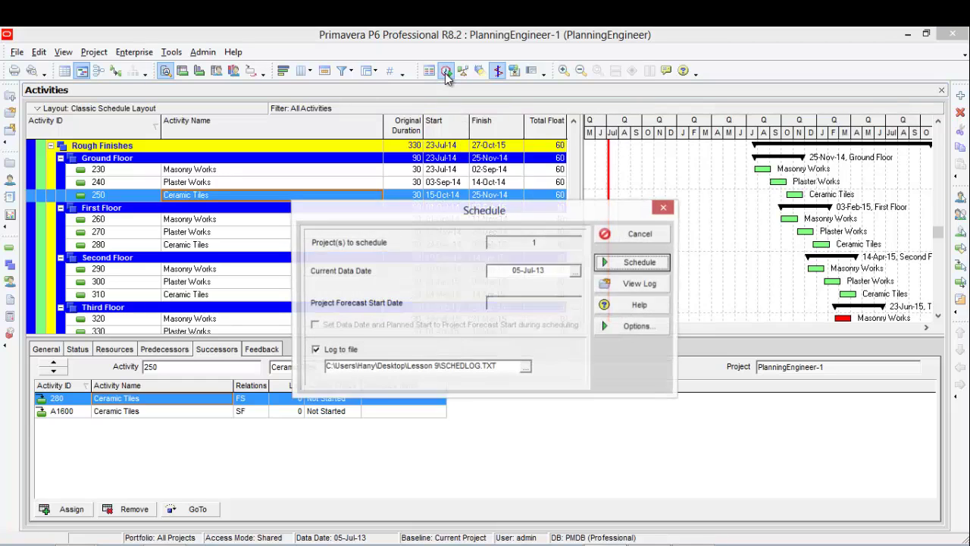
click(338, 352)
click(338, 352)
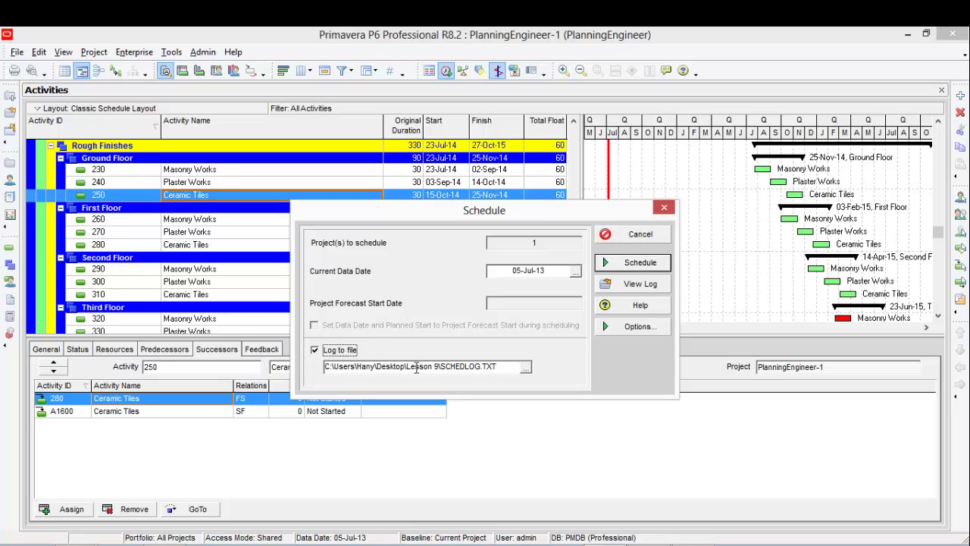
click(528, 368)
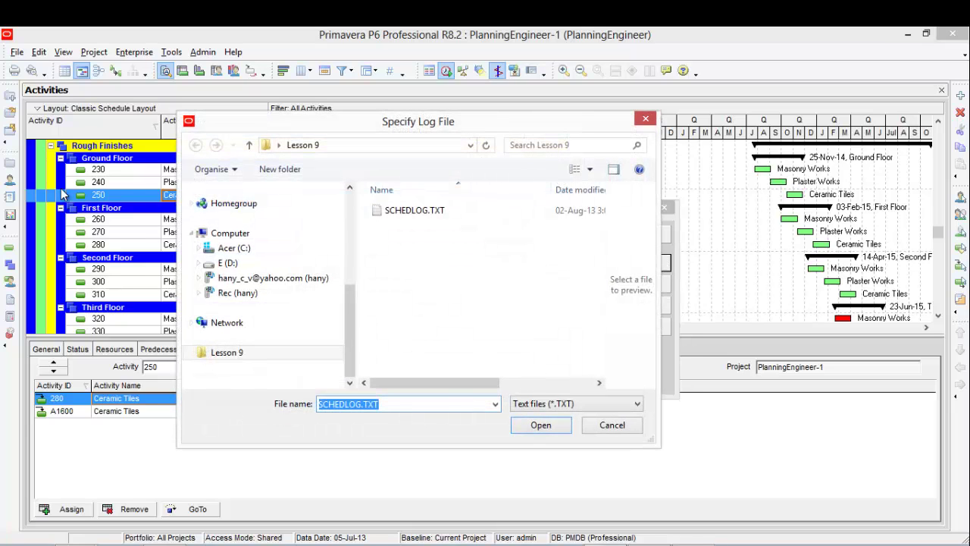
click(545, 433)
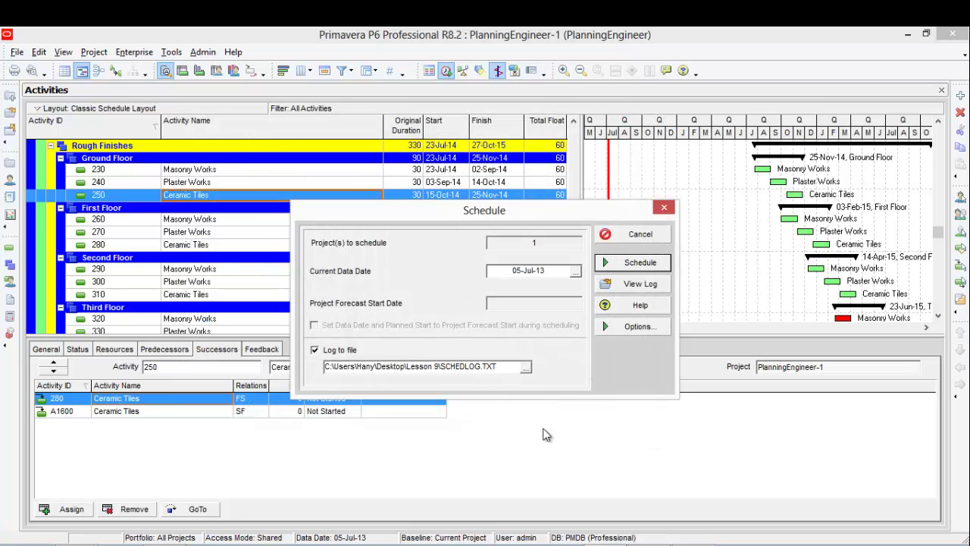
click(628, 265)
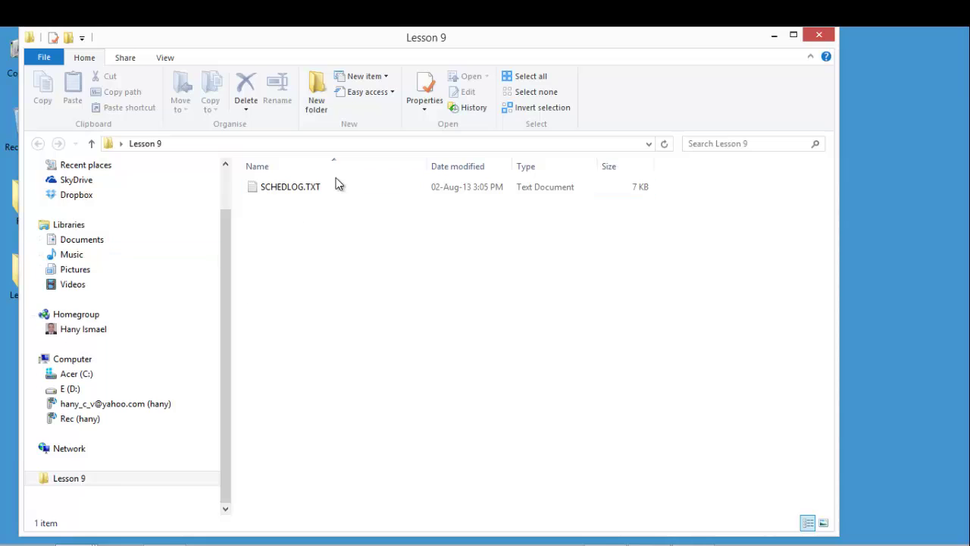
double_click(272, 187)
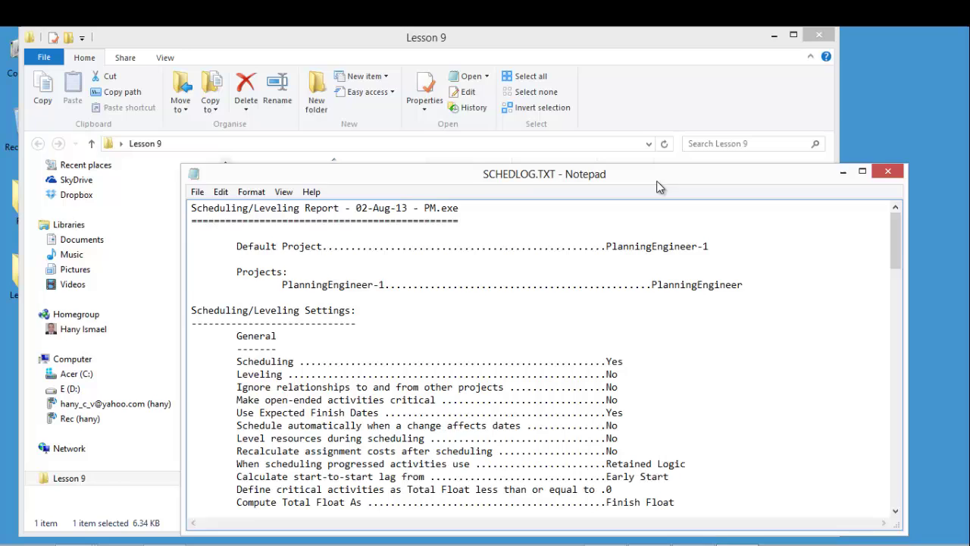
Maximize the SCHEDLOG.TXT report and scroll down to its Warnings on activities without successors
drag(659, 185, 645, 113)
click(829, 99)
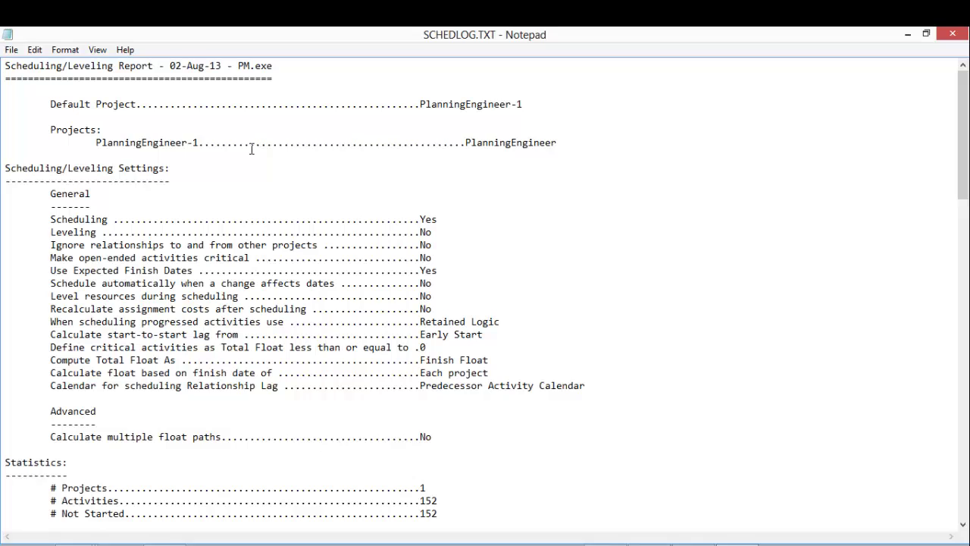
drag(39, 102, 588, 76)
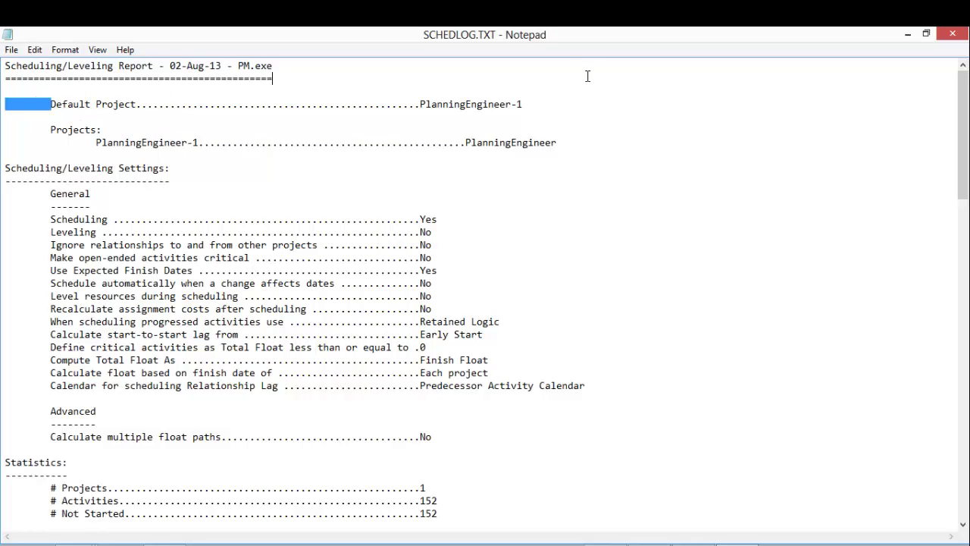
click(211, 231)
scroll(296, 270, down, 1)
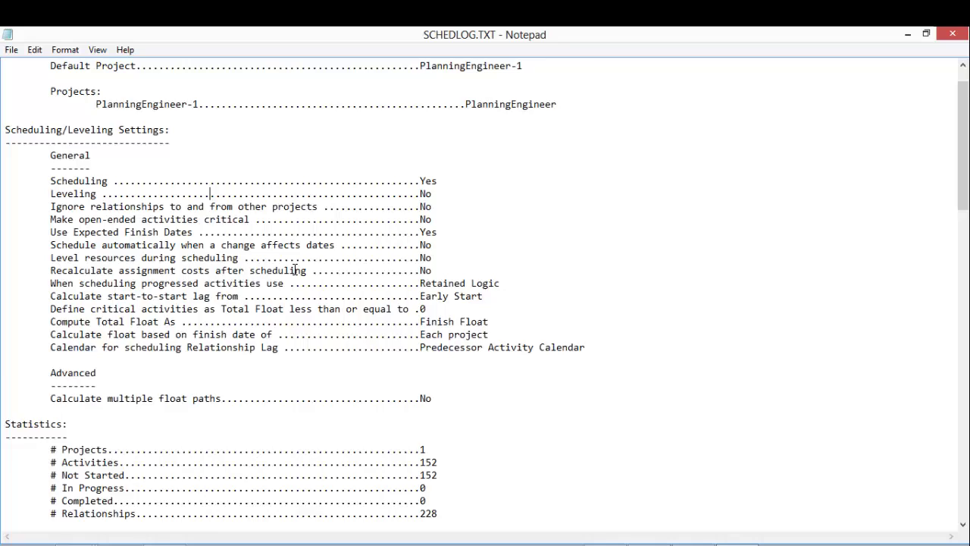
scroll(296, 271, down, 4)
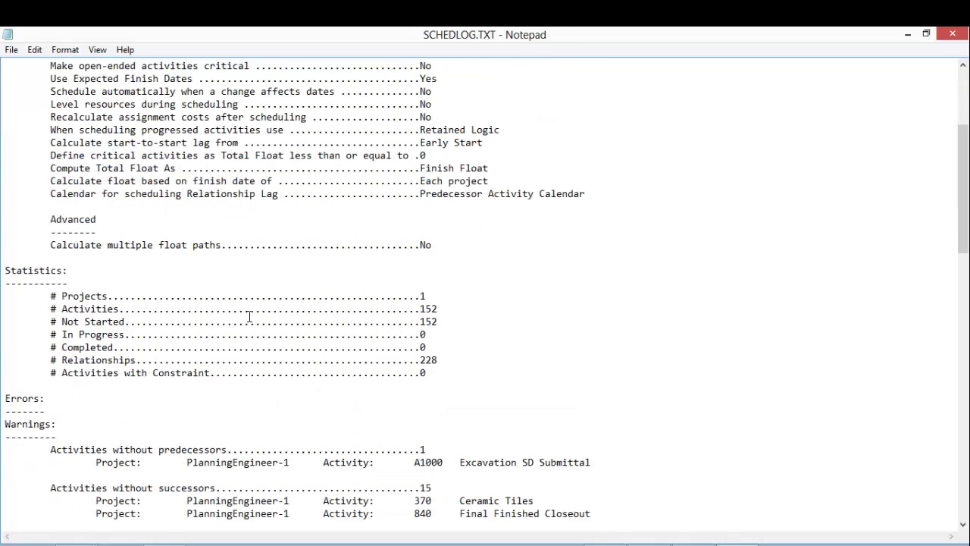
scroll(249, 317, down, 1)
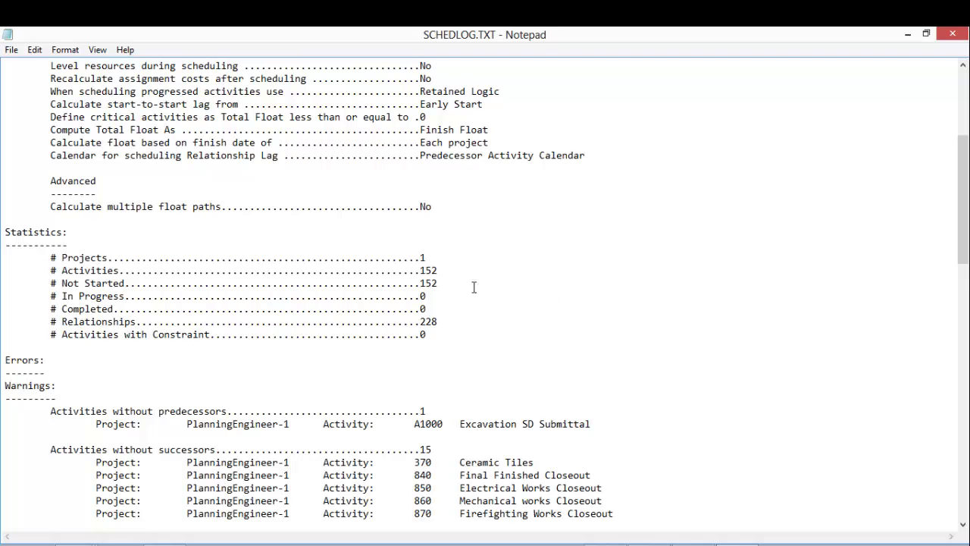
scroll(293, 294, down, 7)
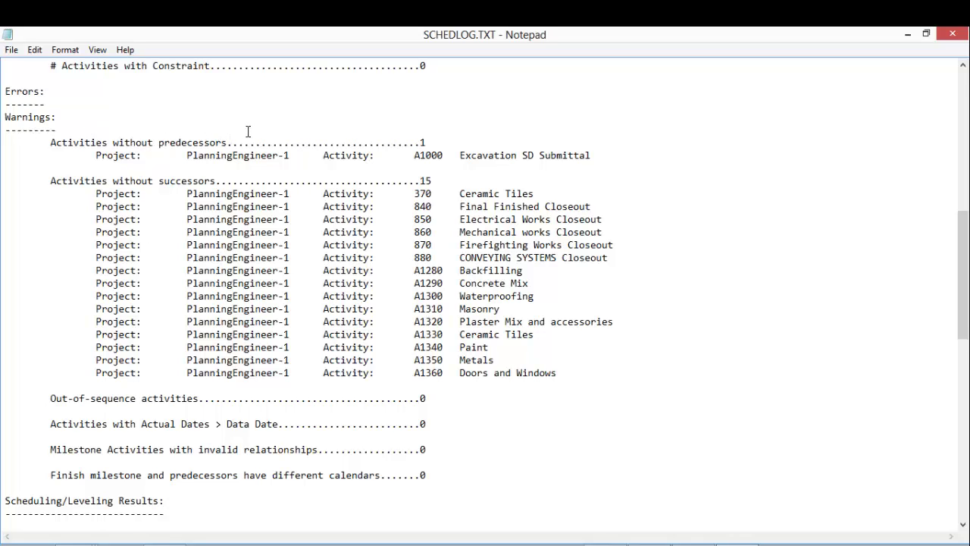
Copy activity ID 370 from the log's Activities without successors list
double_click(425, 155)
click(541, 156)
drag(462, 156, 586, 156)
click(497, 156)
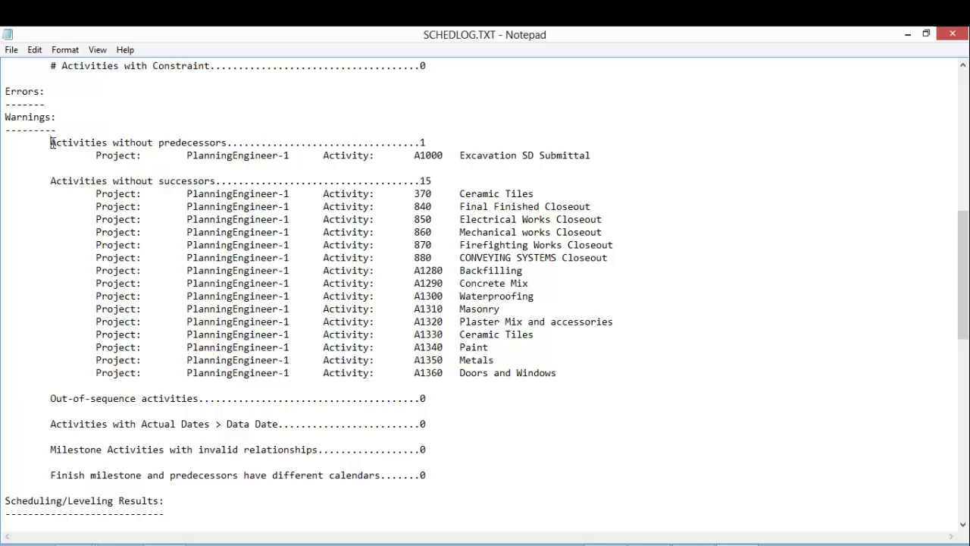
drag(50, 142, 233, 143)
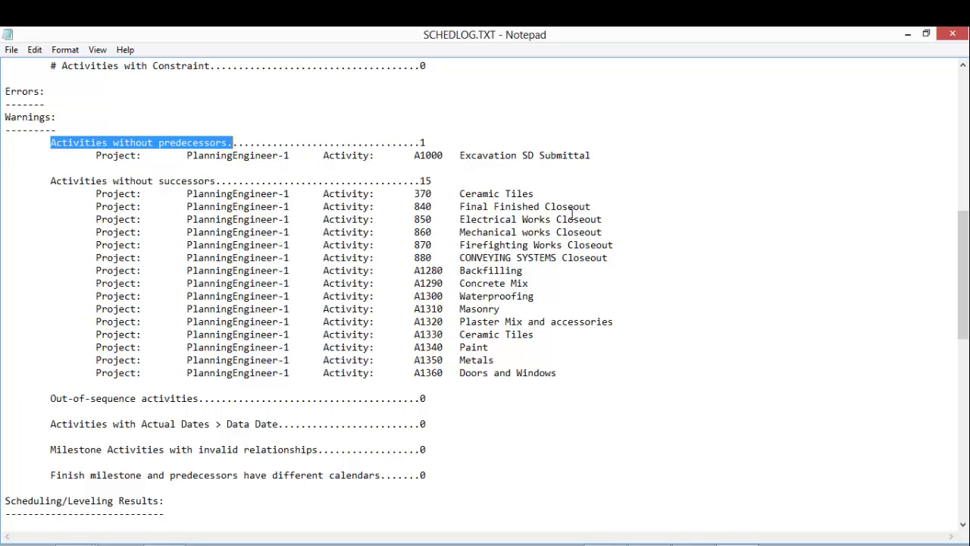
drag(432, 194, 416, 195)
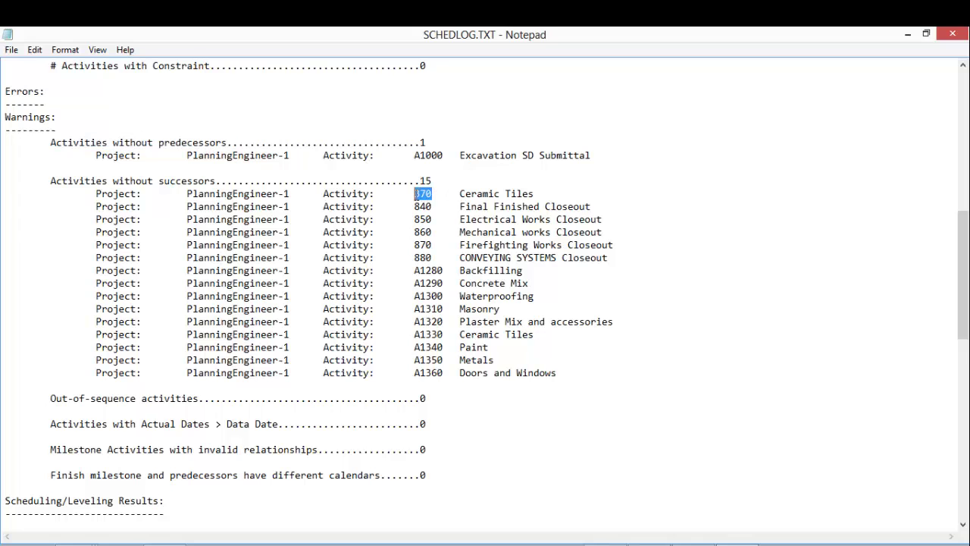
right_click(416, 195)
click(469, 238)
Locate activity 370 in P6 by pasting its ID into the Find search
key(alt+Tab)
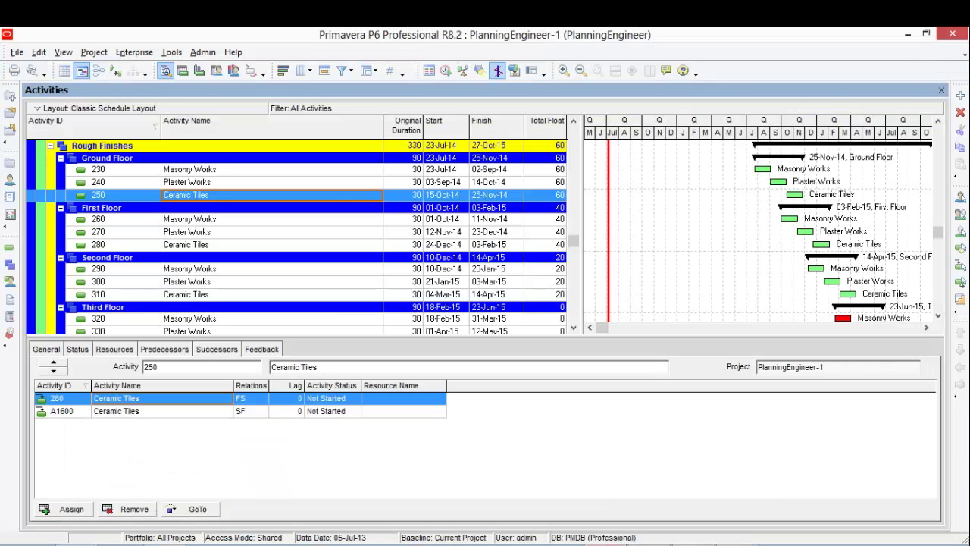
click(117, 173)
key(ctrl+f)
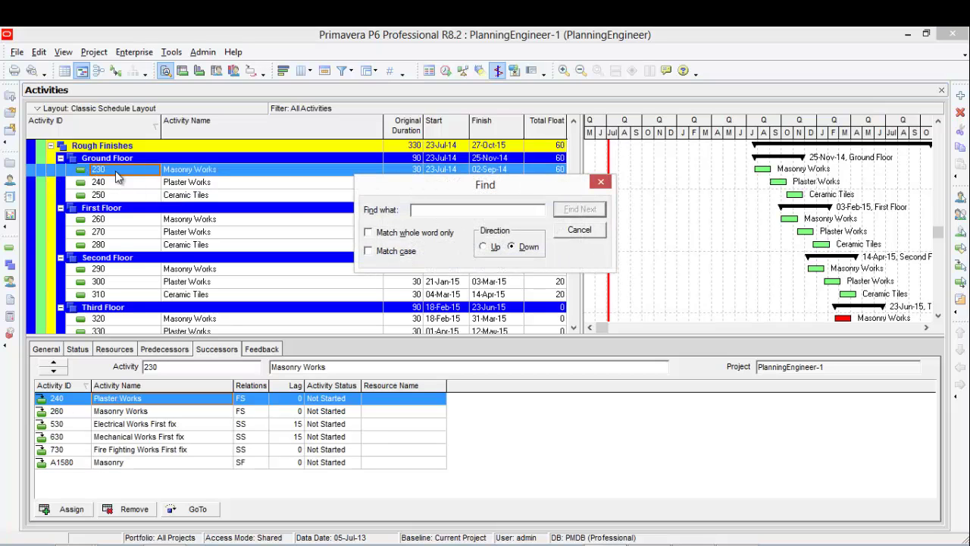
right_click(439, 212)
click(517, 272)
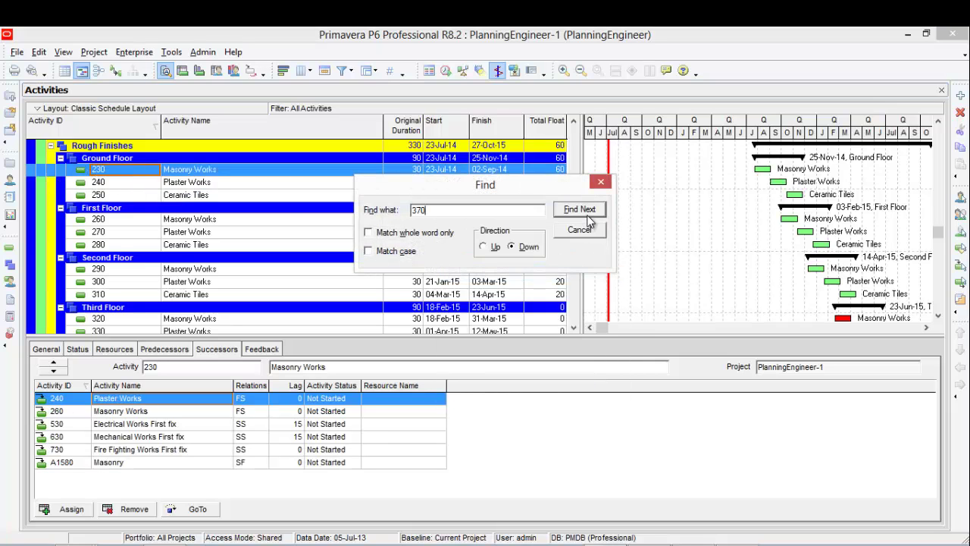
click(580, 210)
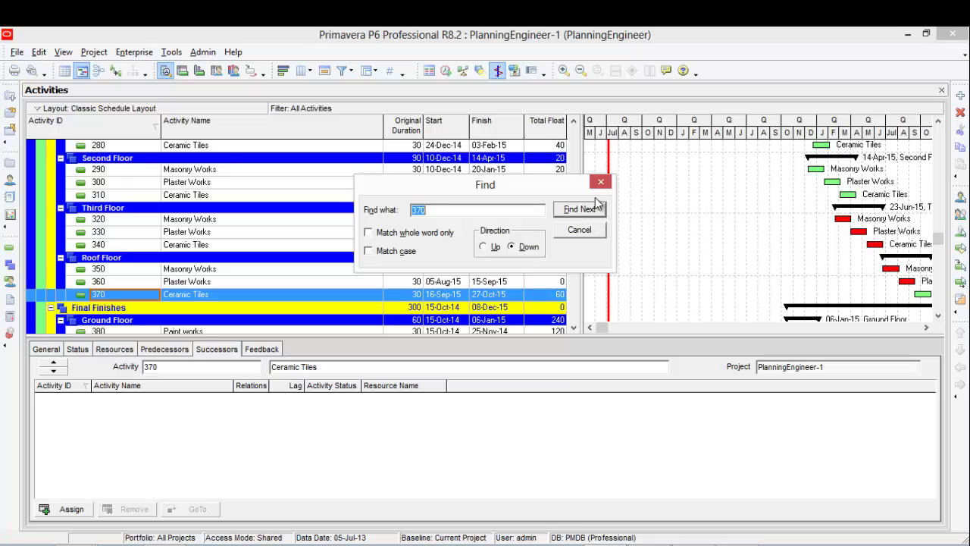
click(600, 184)
Collapse the Final Finishes, Electrical, Mechanical, Fire Fighting and Conveying Systems groups
scroll(600, 183, down, 2)
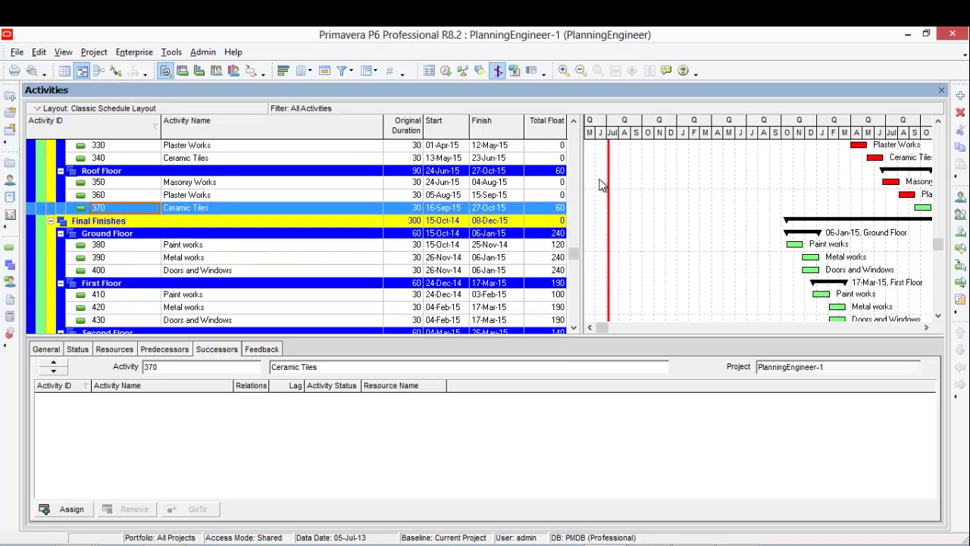
scroll(600, 184, down, 3)
scroll(600, 184, up, 2)
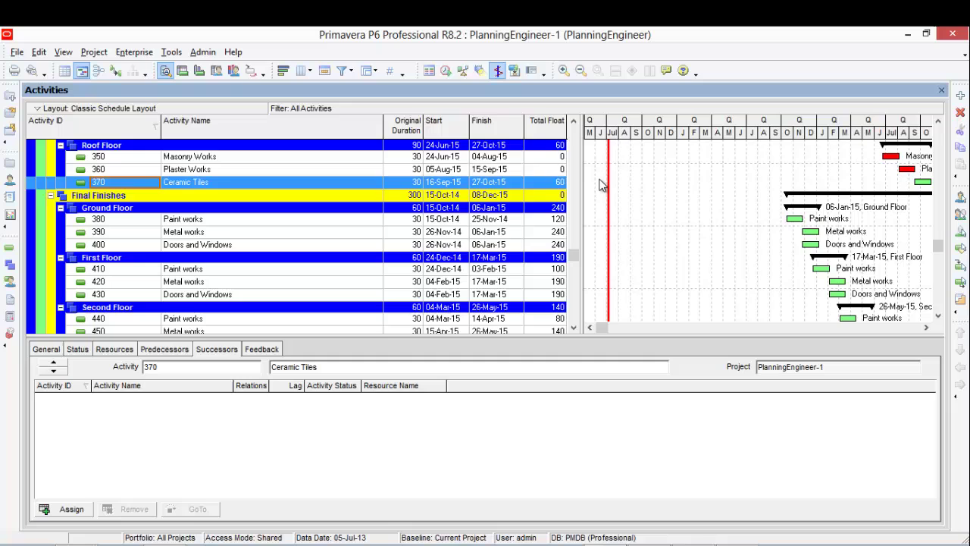
scroll(259, 207, down, 8)
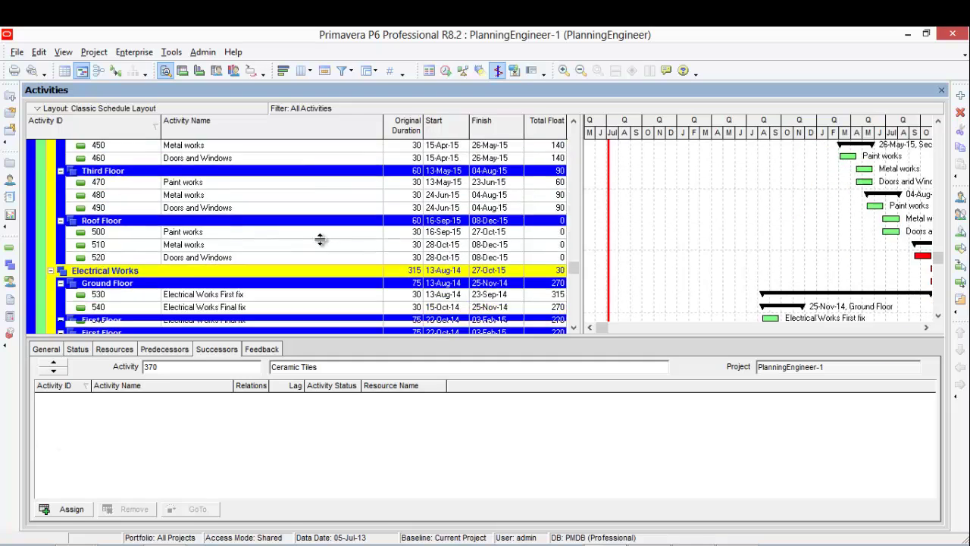
scroll(320, 239, up, 4)
scroll(319, 239, up, 4)
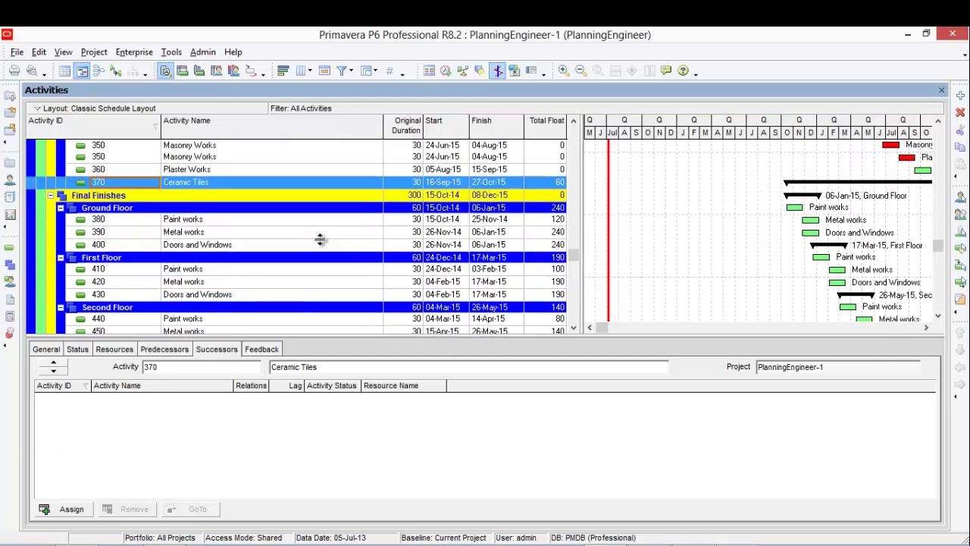
click(255, 250)
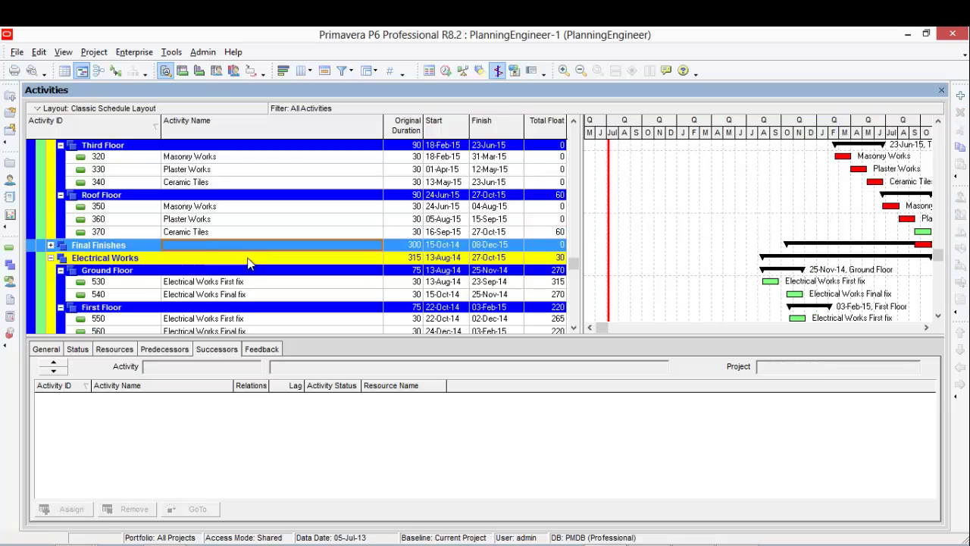
double_click(247, 257)
click(237, 270)
double_click(237, 270)
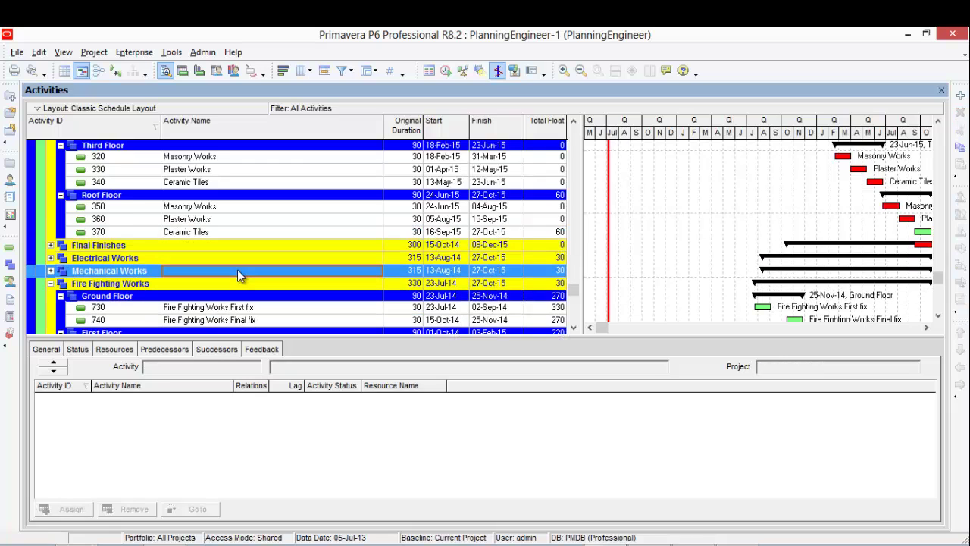
double_click(229, 283)
scroll(231, 282, down, 2)
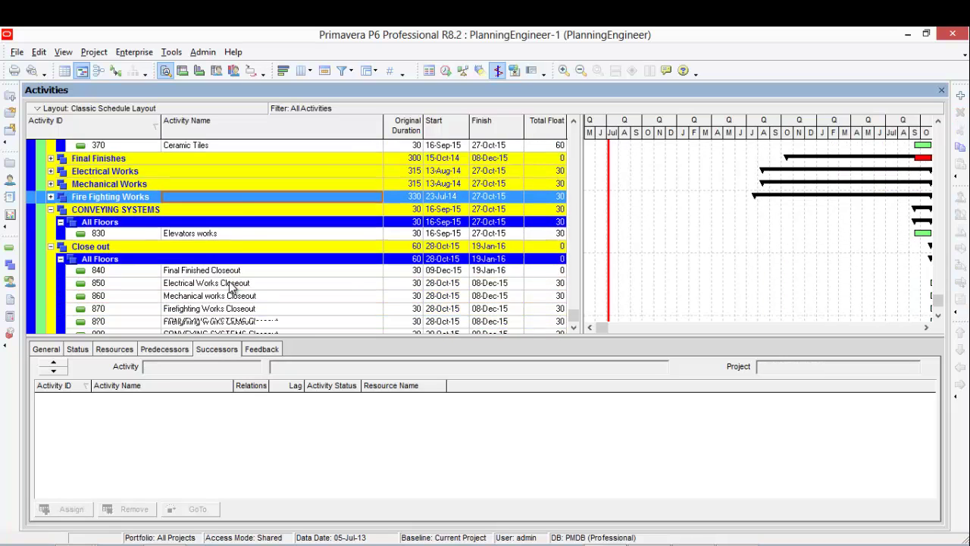
double_click(242, 208)
scroll(243, 211, up, 2)
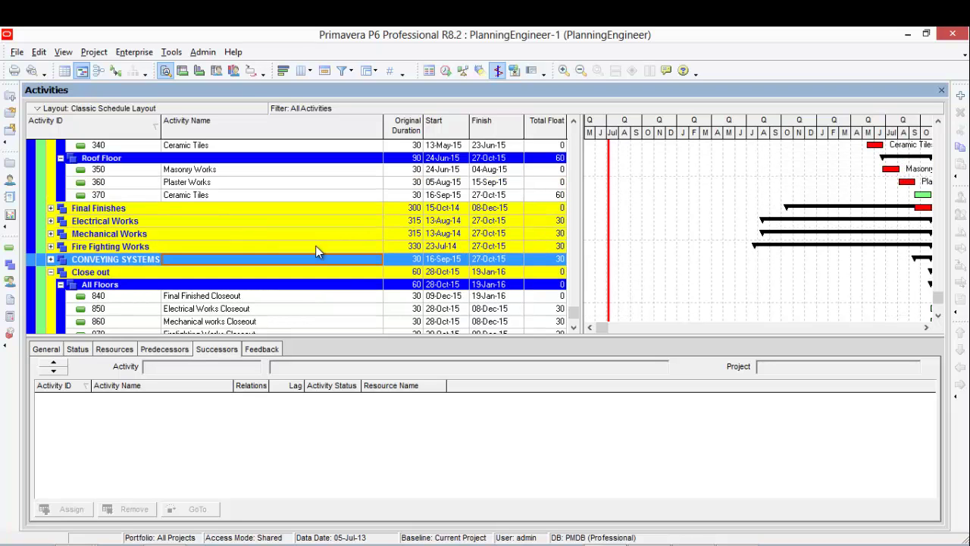
Link 370 Ceramic Tiles finish-to-start to 840 Final Finished Closeout, then return to the log
click(214, 198)
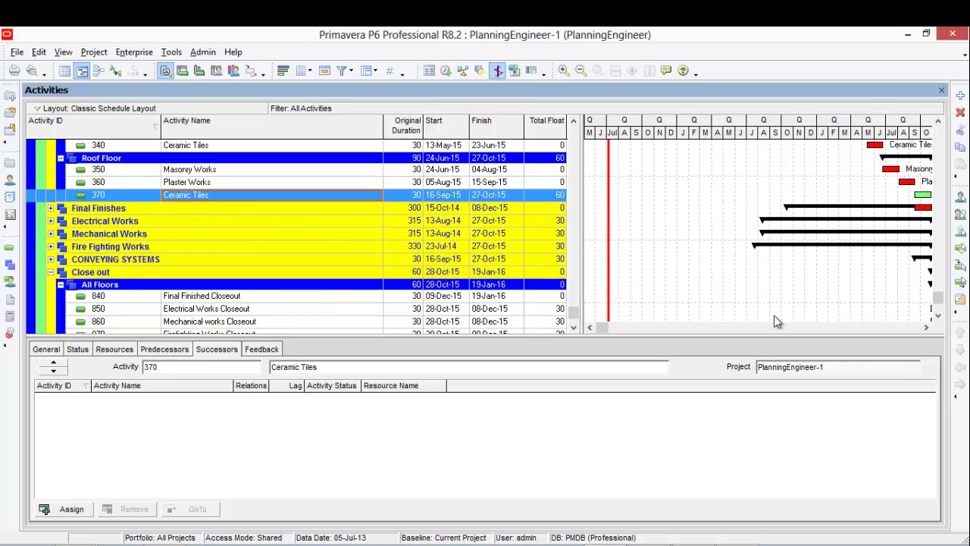
click(926, 329)
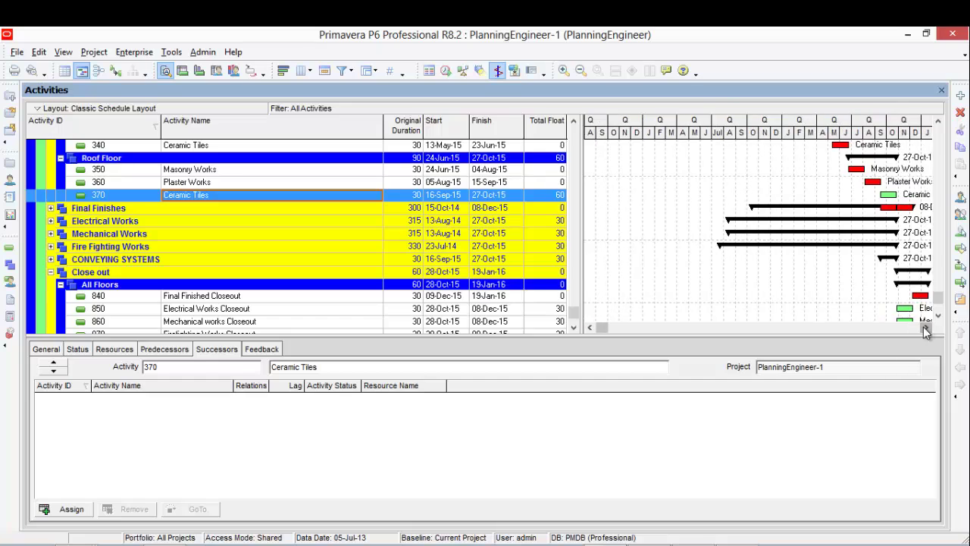
click(926, 329)
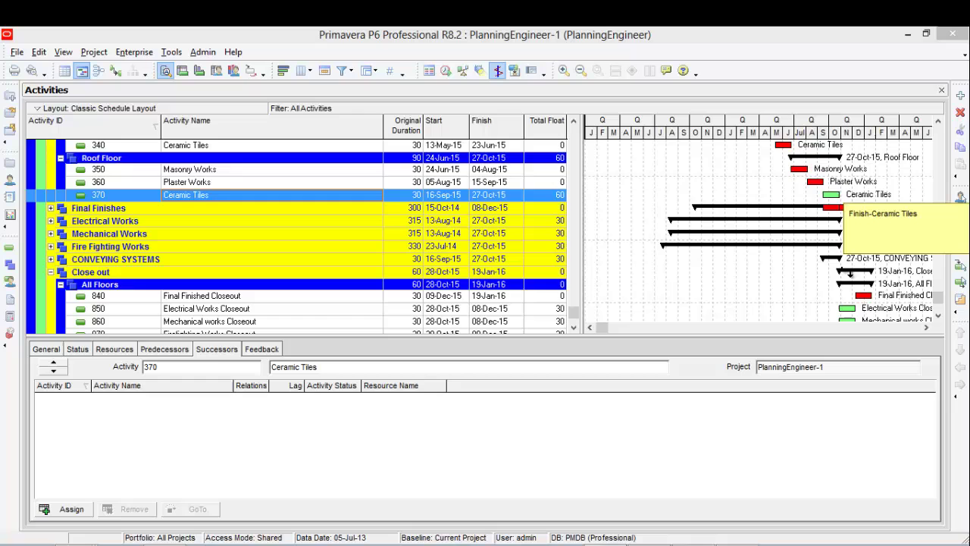
drag(843, 206, 858, 296)
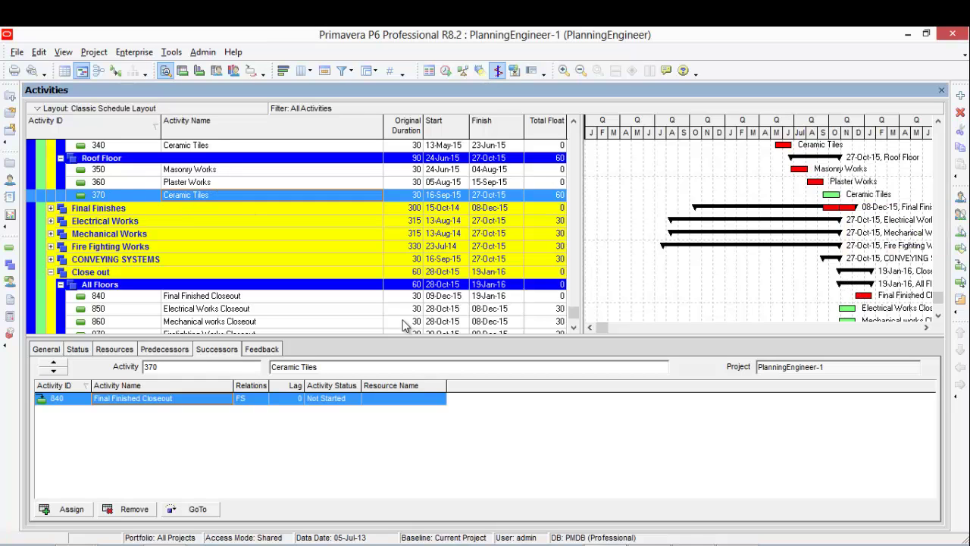
key(alt+Tab)
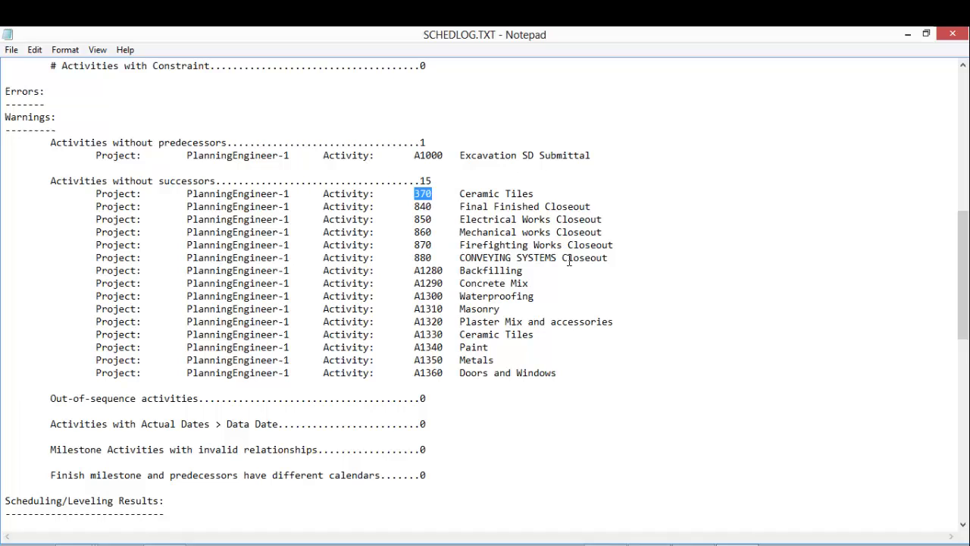
Copy the activity ID A1280 from the log and switch back to P6
double_click(435, 270)
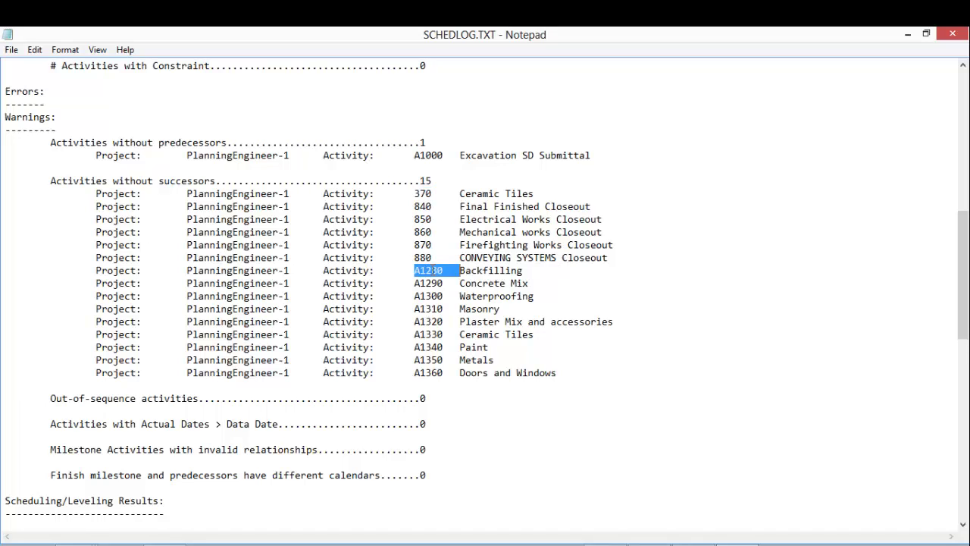
click(435, 271)
drag(414, 270, 444, 271)
right_click(433, 270)
click(481, 316)
key(alt+Tab)
Locate activity A1280 Backfilling by pasting its ID into the Find search
click(102, 173)
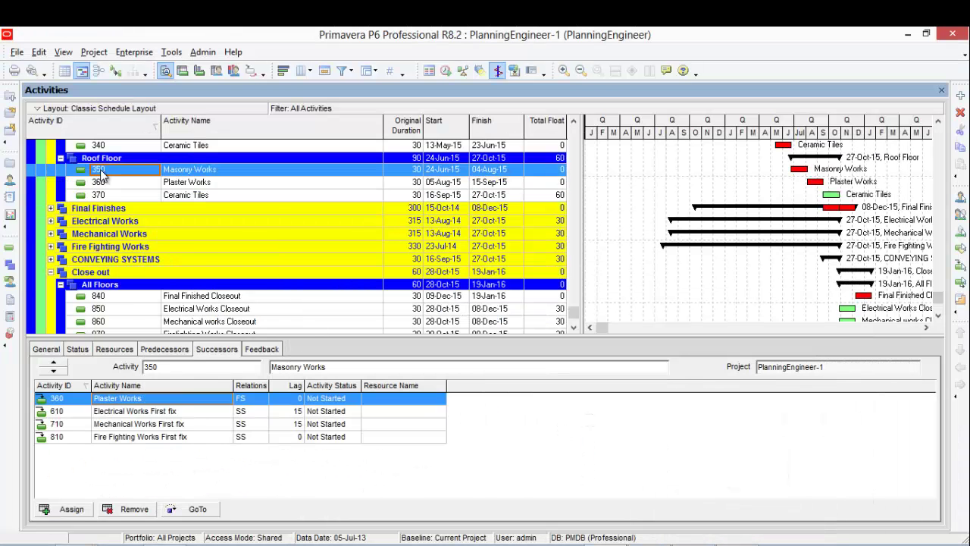
key(ctrl+f)
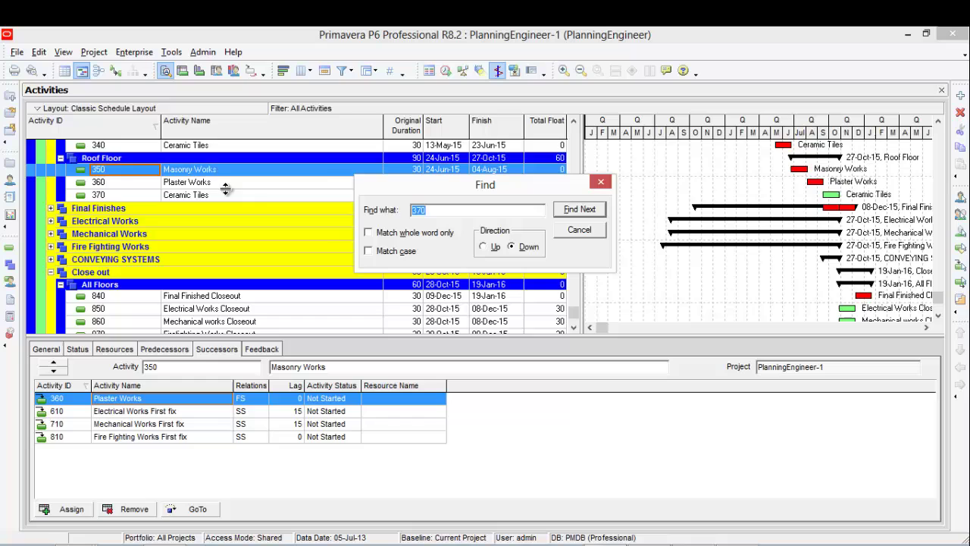
right_click(421, 210)
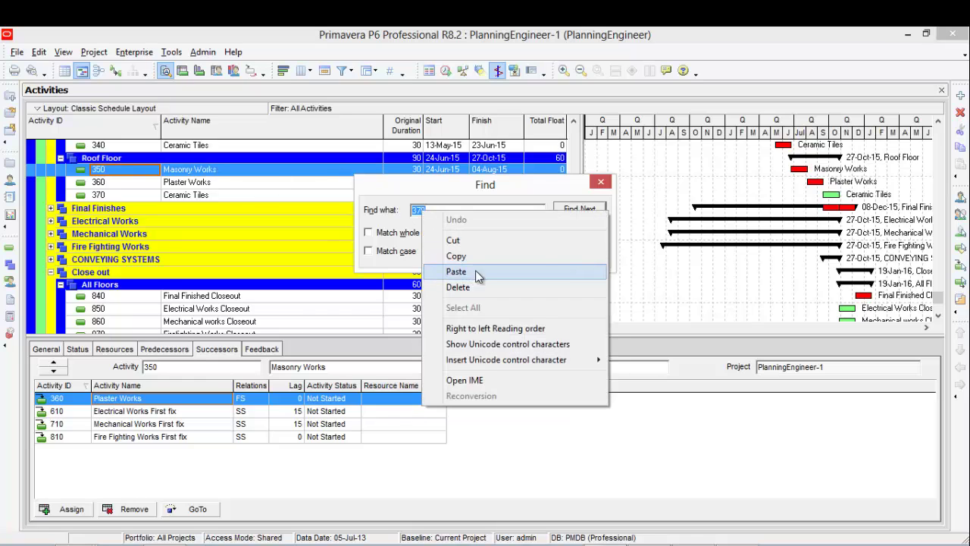
click(461, 269)
click(574, 209)
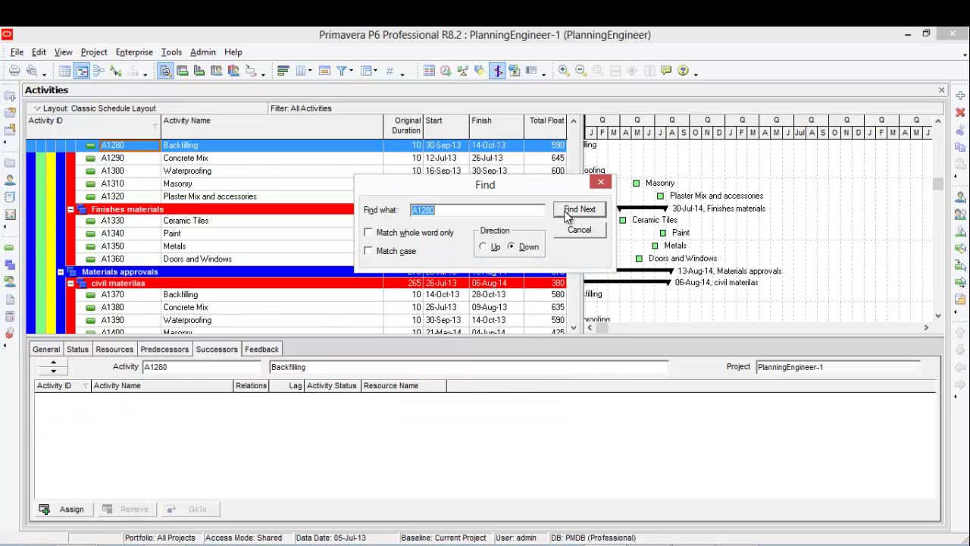
click(601, 182)
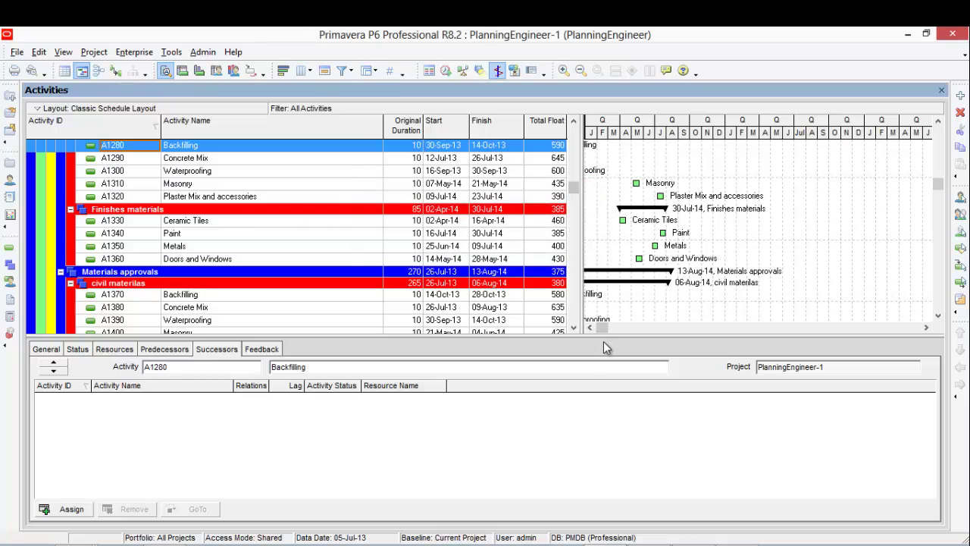
Link A1280 Backfilling to A1370 Backfilling in the Gantt chart and check A1370's new relationship
click(589, 328)
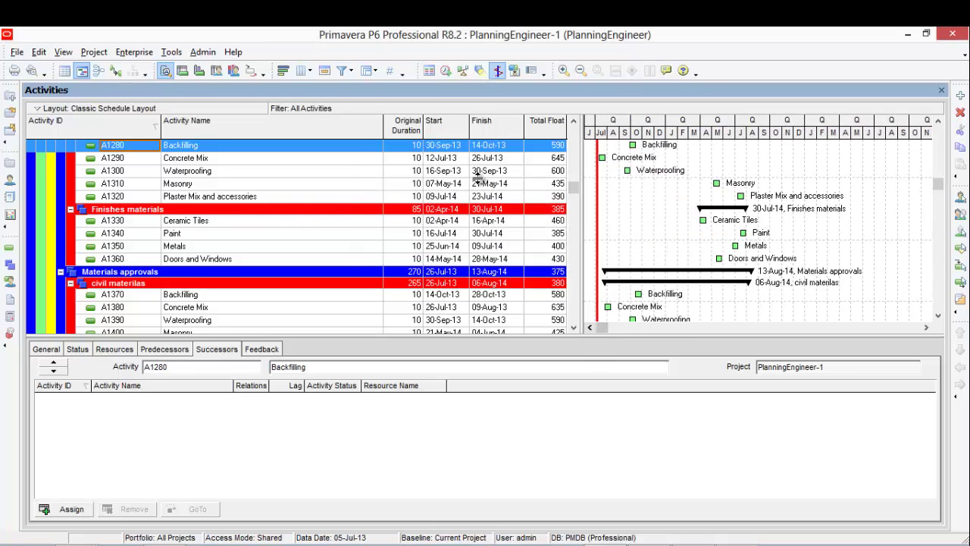
scroll(478, 178, up, 1)
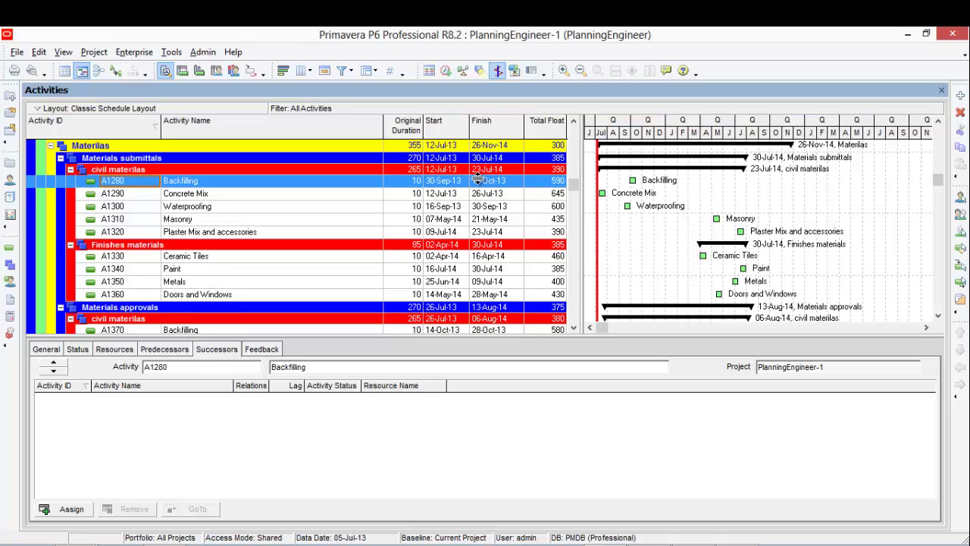
scroll(477, 178, down, 1)
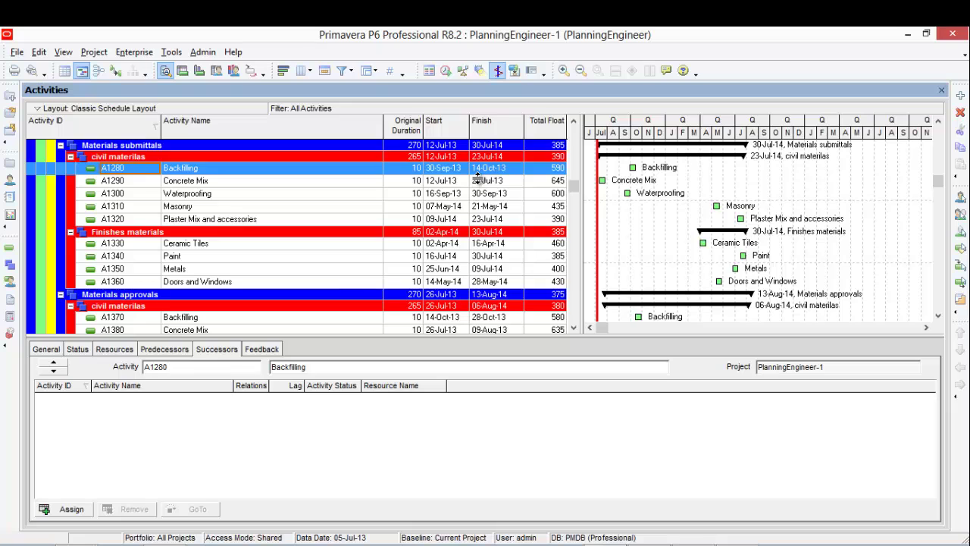
scroll(478, 177, up, 3)
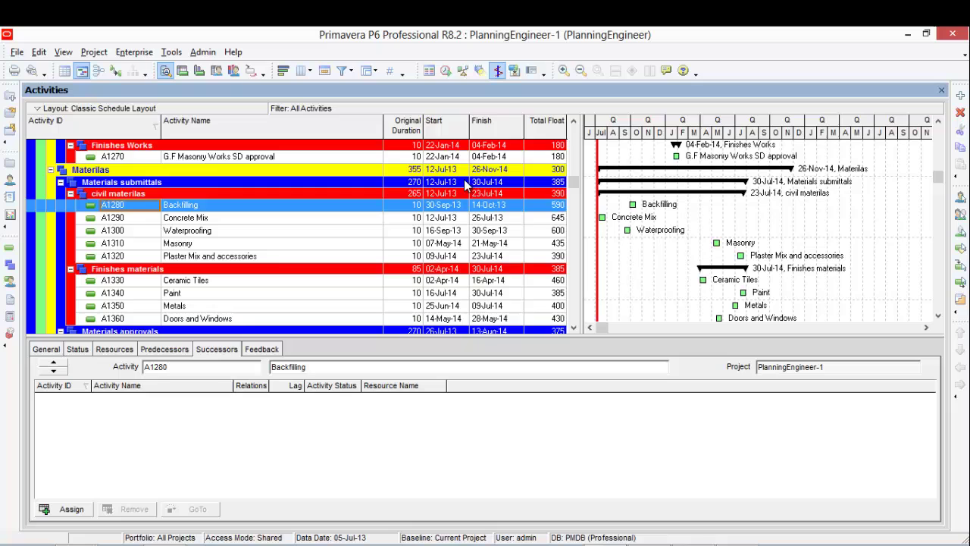
scroll(466, 184, down, 3)
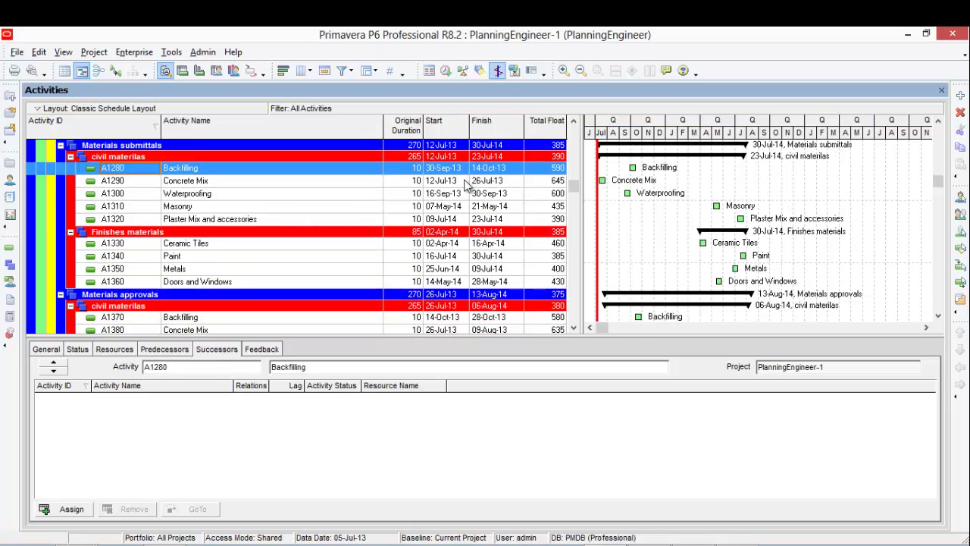
scroll(703, 189, down, 1)
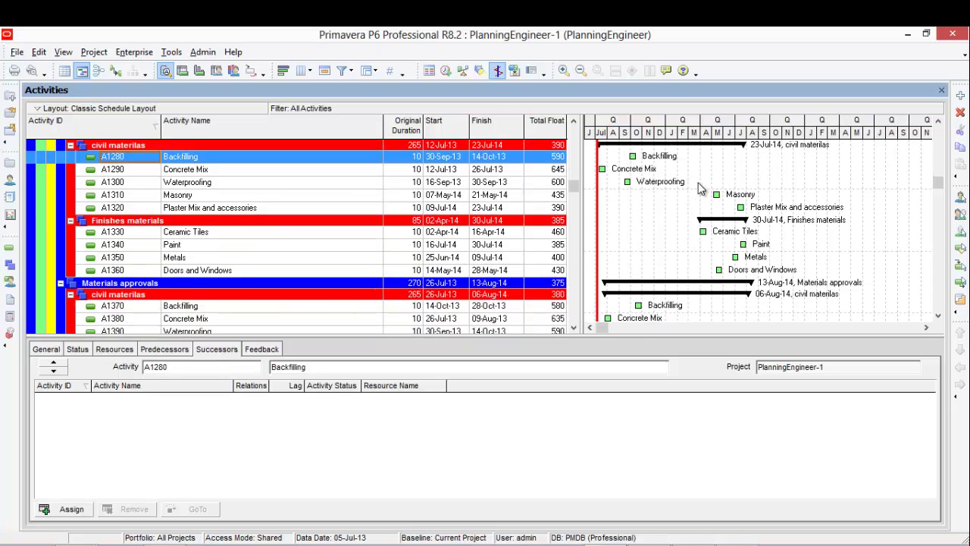
drag(650, 161, 639, 306)
click(191, 305)
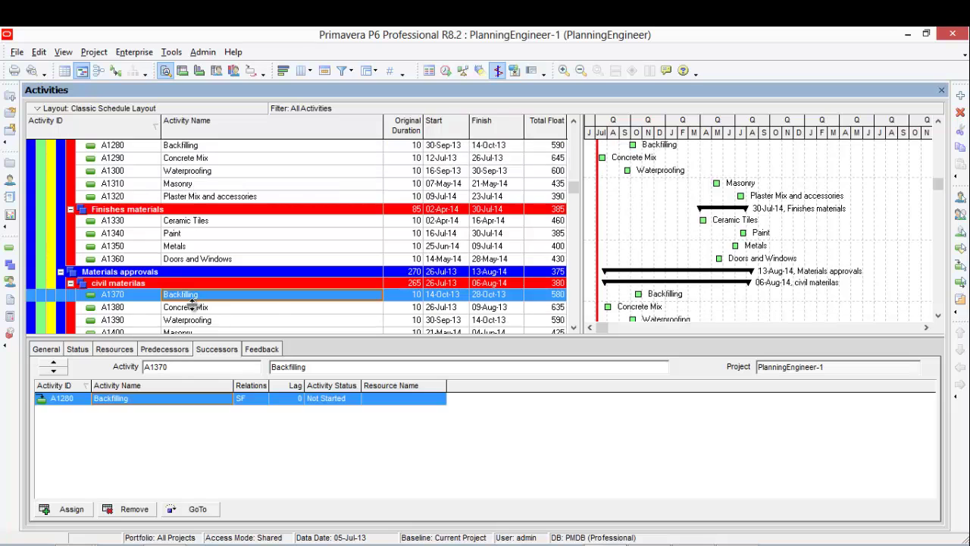
scroll(231, 239, up, 2)
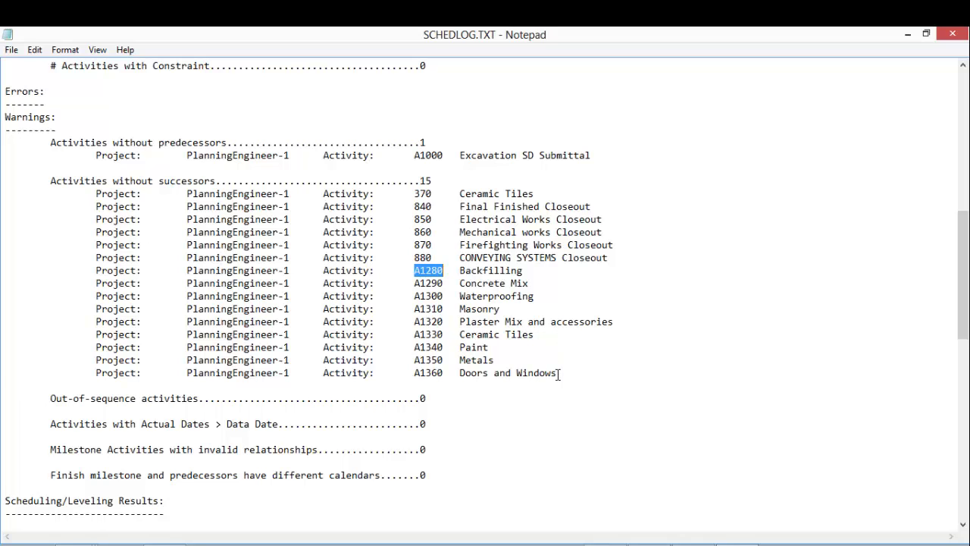
drag(559, 374, 186, 194)
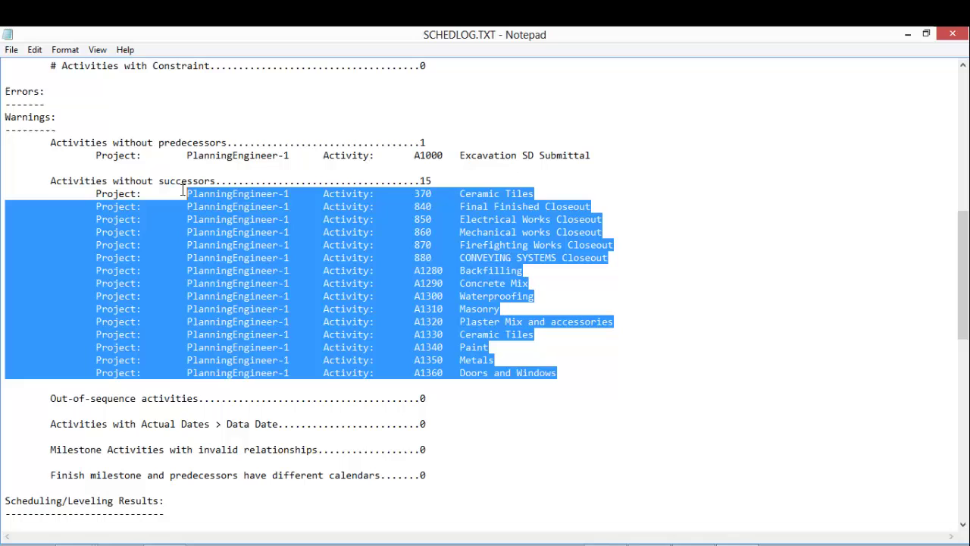
click(408, 264)
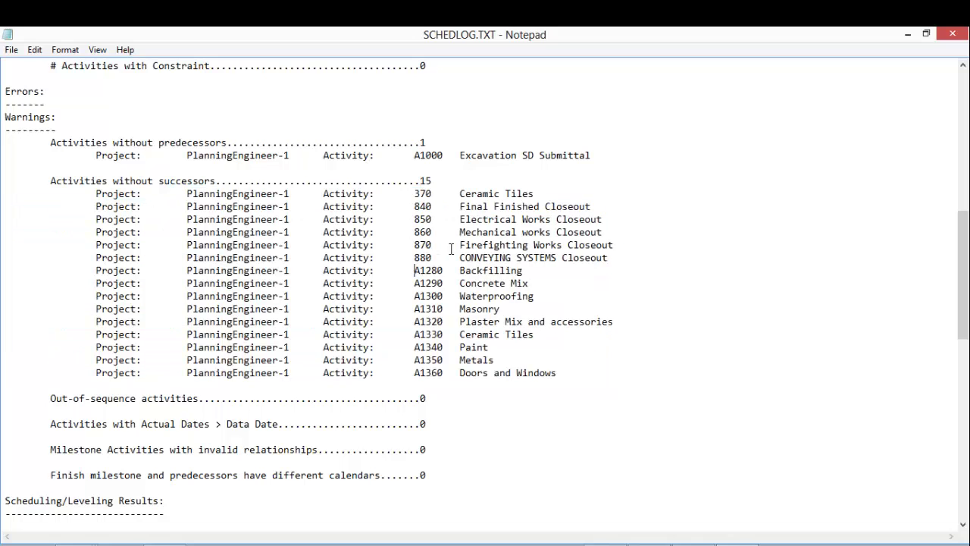
drag(457, 207, 615, 257)
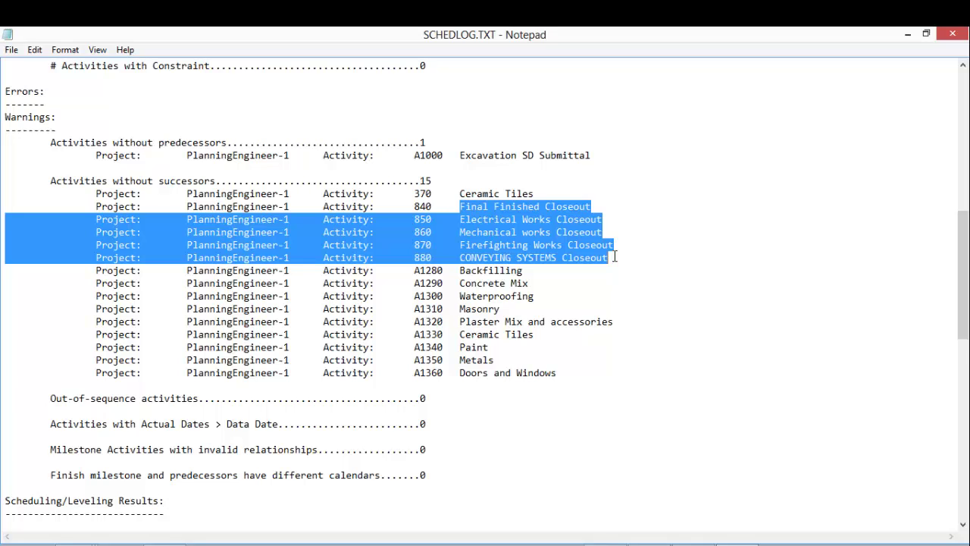
click(538, 219)
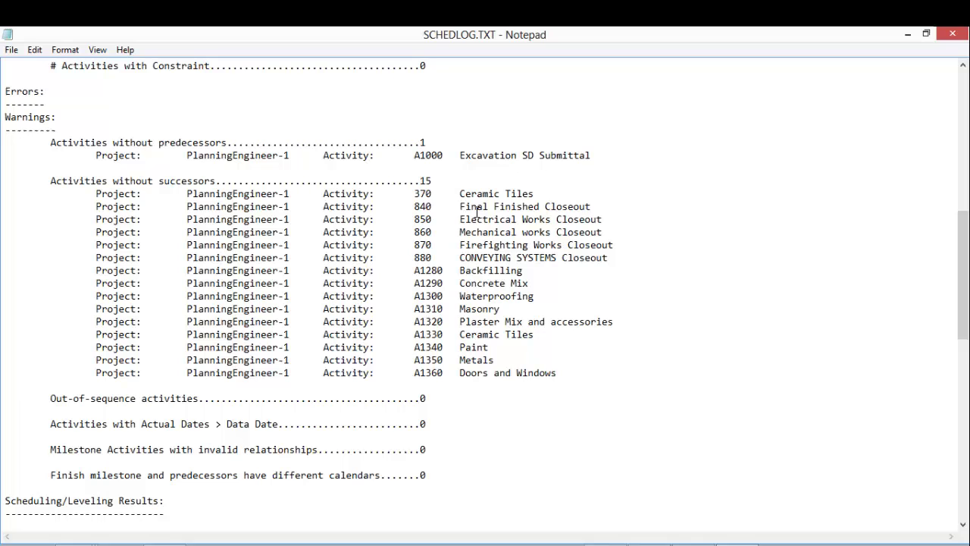
drag(460, 206, 611, 258)
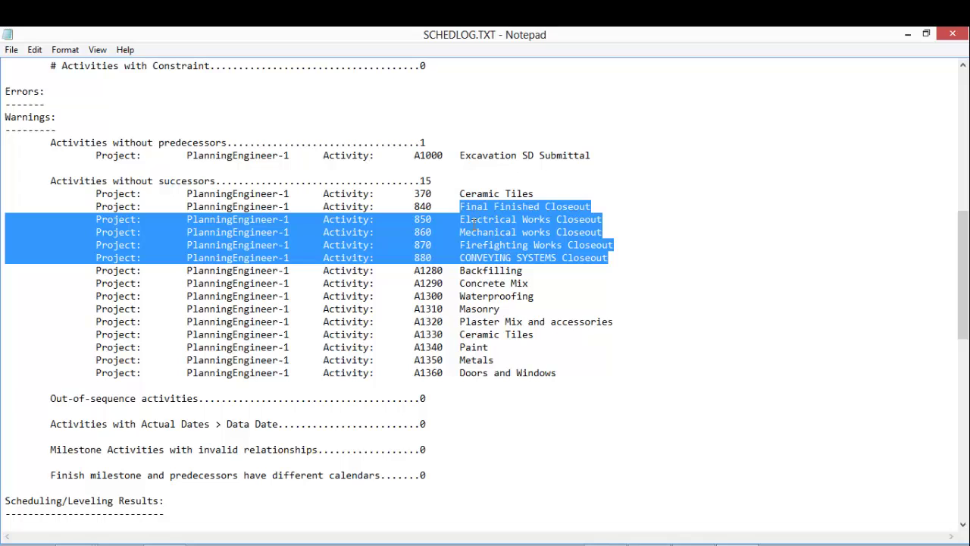
drag(98, 203, 644, 262)
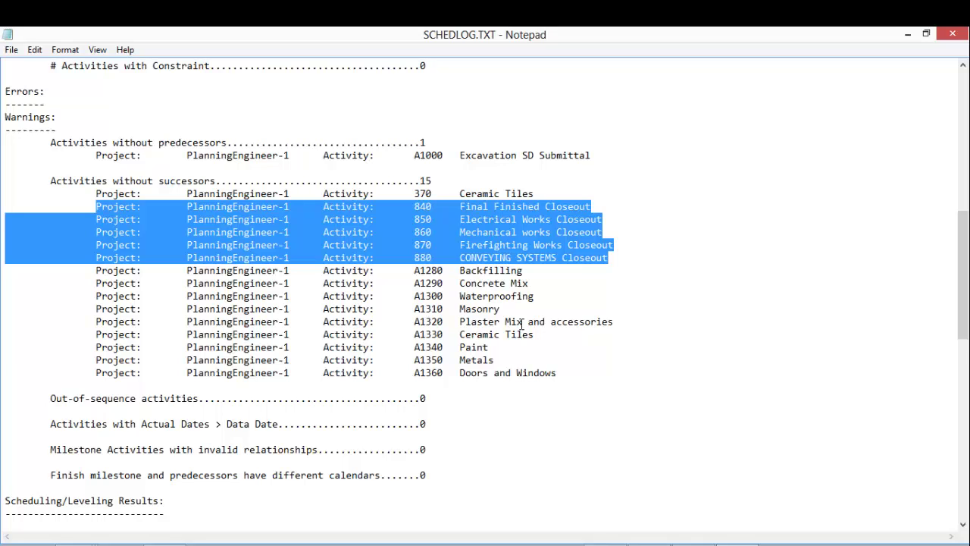
drag(95, 207, 557, 374)
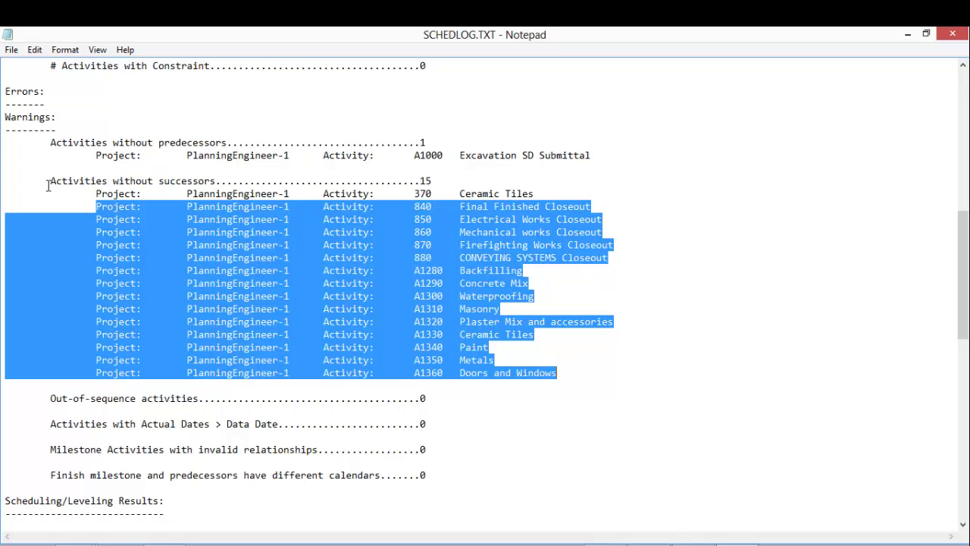
drag(47, 185, 611, 374)
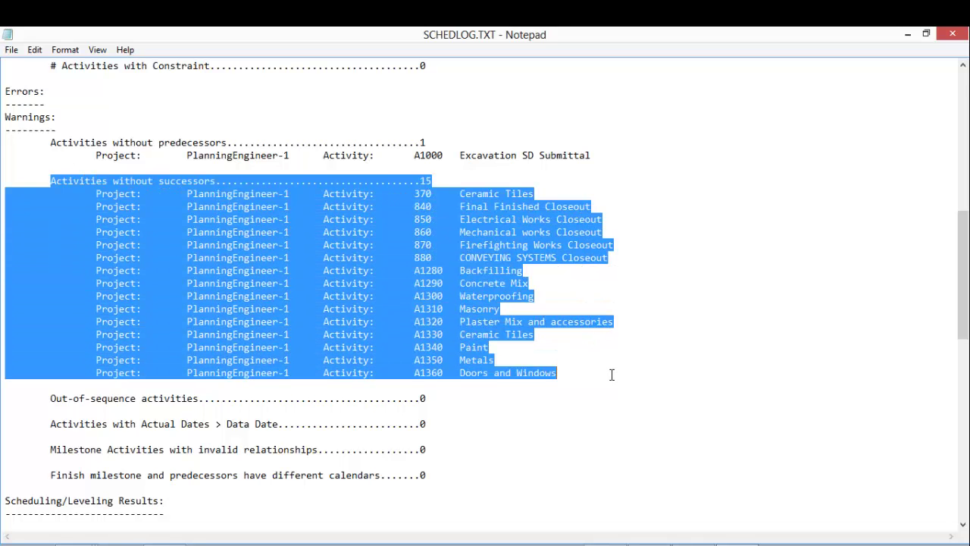